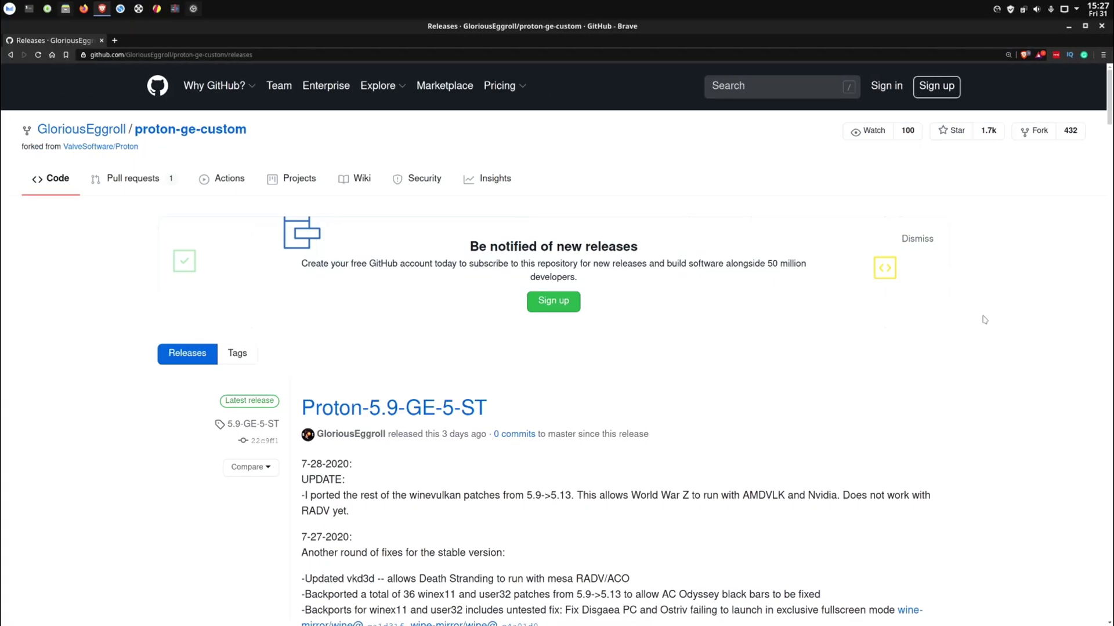
Step: Download the Proton-5.9-GE-5-ST.tar.gz asset from the GitHub releases page
left_click_drag(261, 53, 92, 38)
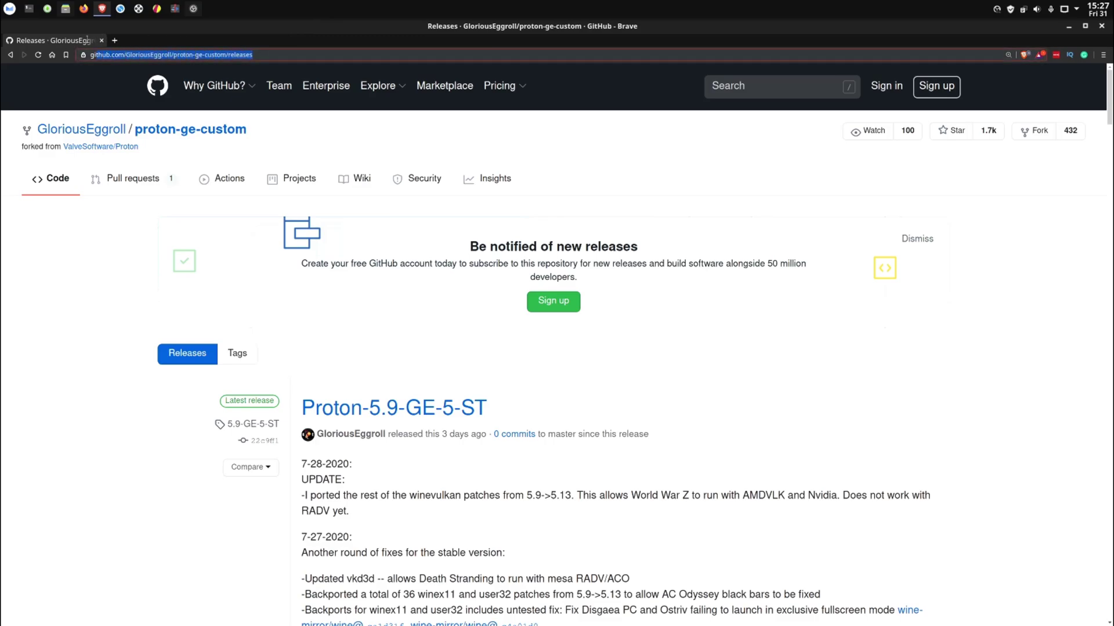
left_click(180, 454)
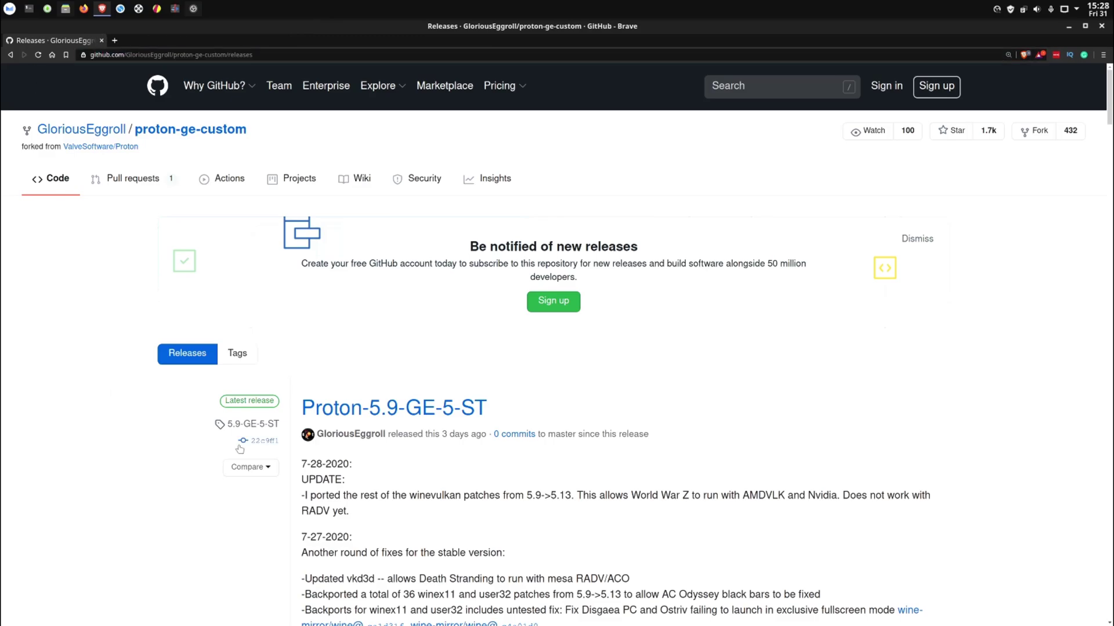
scroll(240, 447, "down", 5)
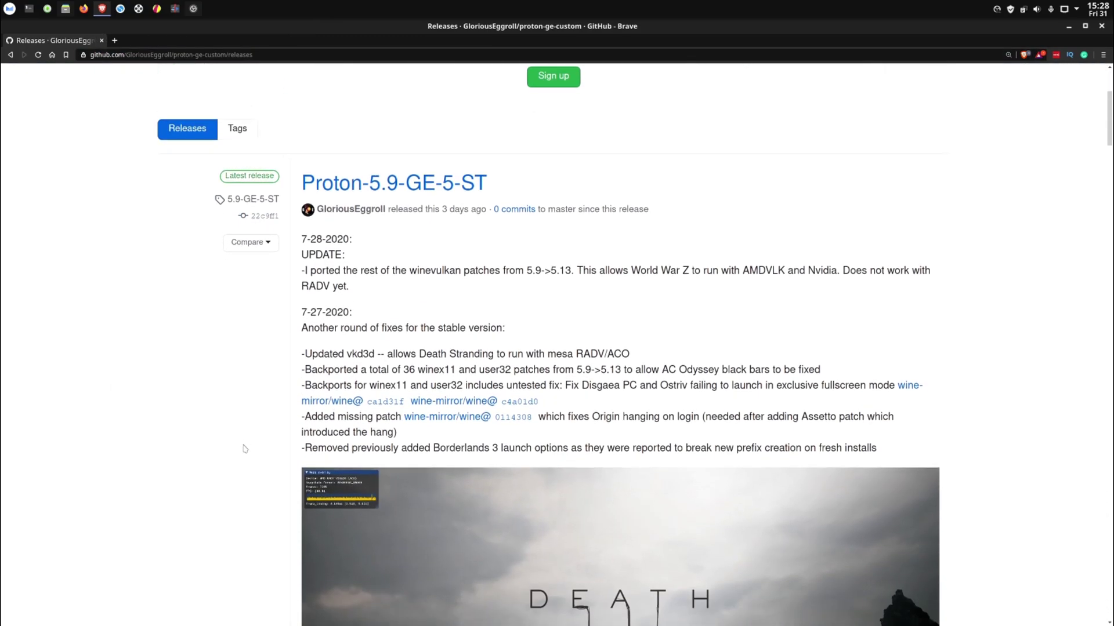
scroll(244, 449, "down", 2)
scroll(244, 449, "down", 2)
scroll(244, 449, "down", 1)
scroll(242, 449, "down", 4)
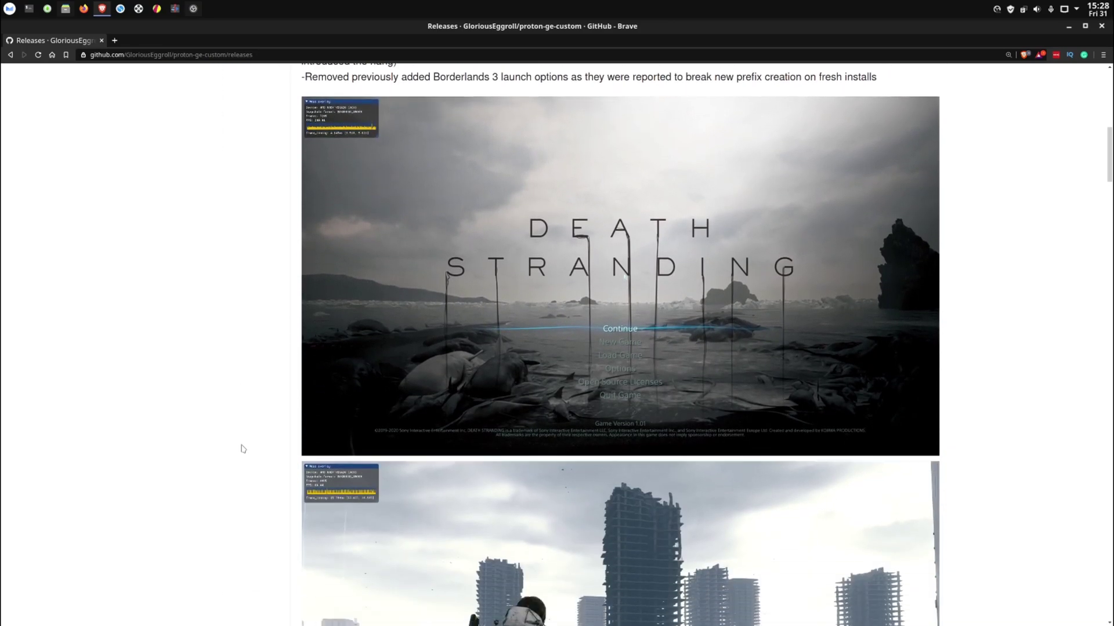
scroll(243, 450, "down", 2)
scroll(242, 448, "down", 8)
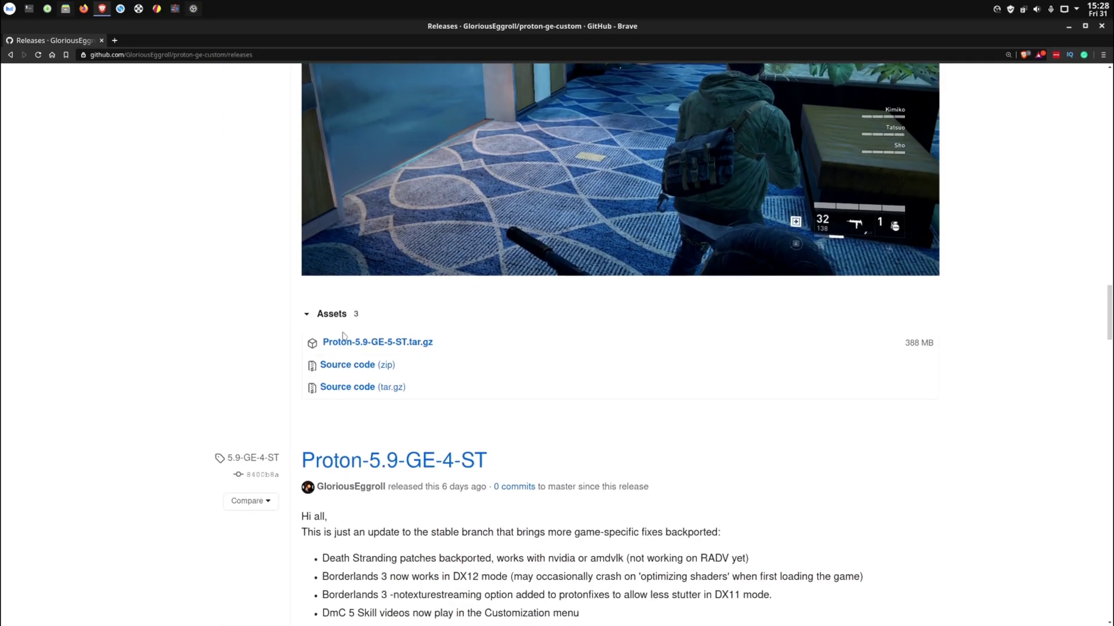
left_click(384, 345)
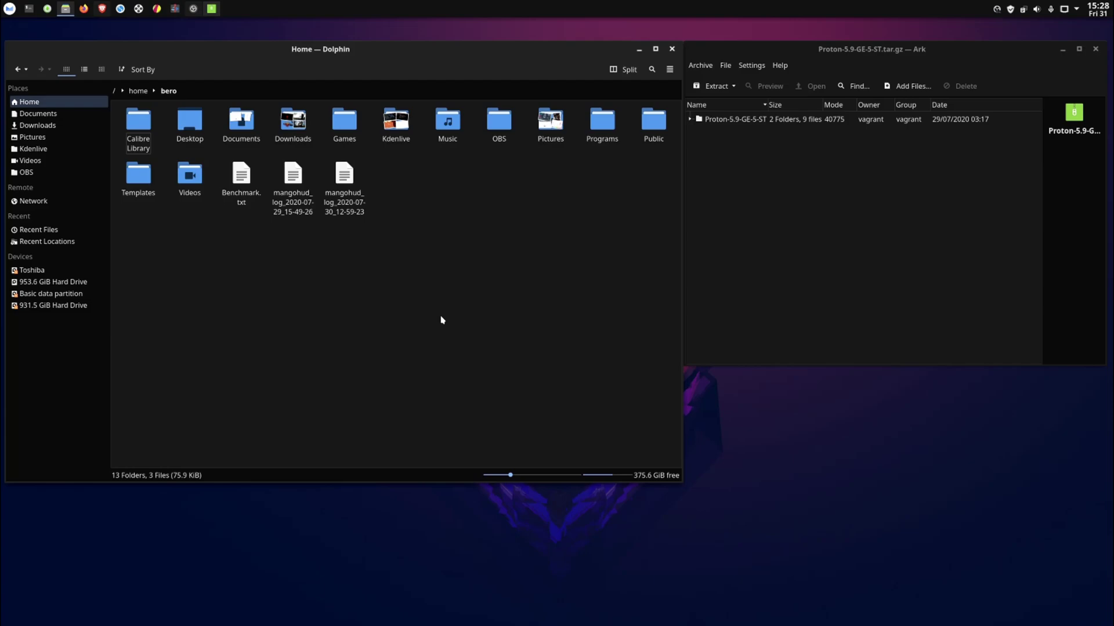
Step: Select the Proton-5.9-GE-5-ST folder inside the archive in Ark
left_click(714, 119)
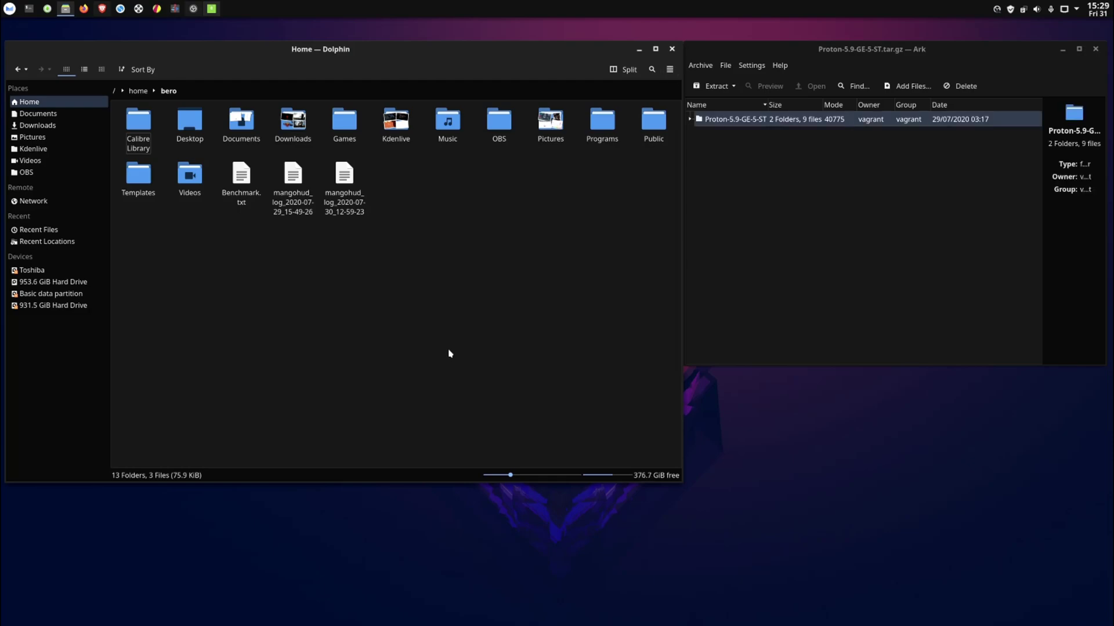
Step: Show hidden files, open .steam/root's Create New menu, and switch Steam to the library
left_click(669, 69)
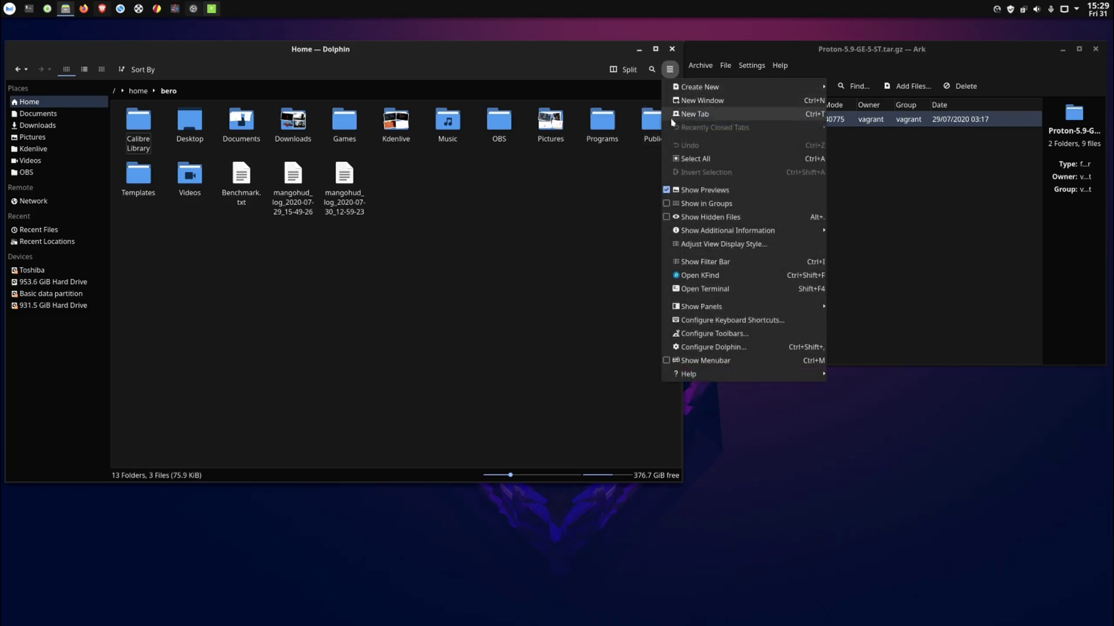
left_click(666, 218)
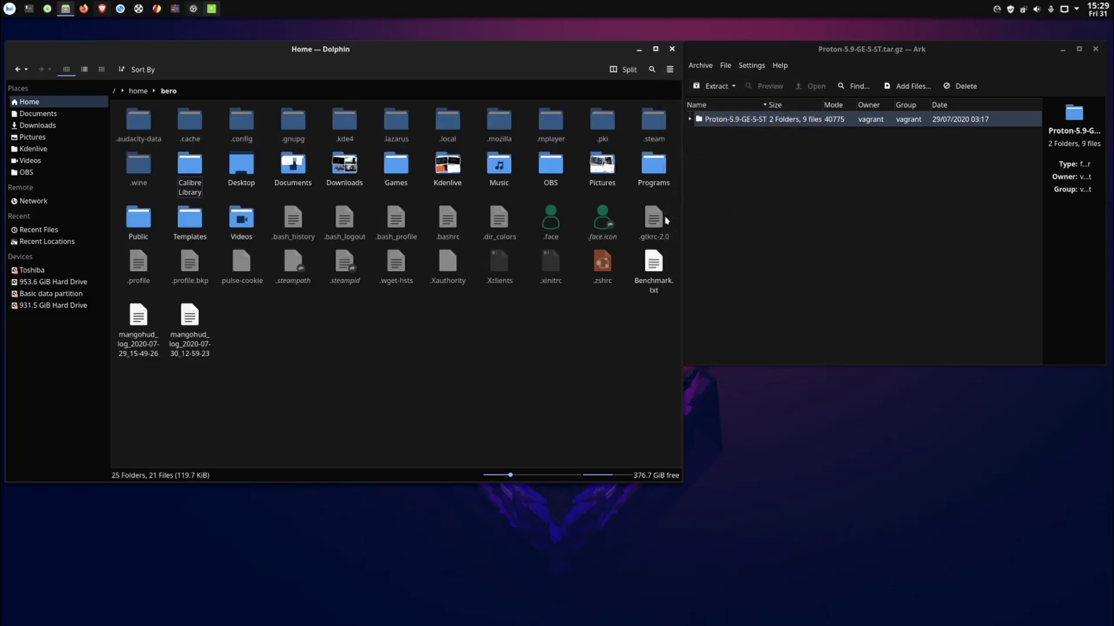
left_click(653, 130)
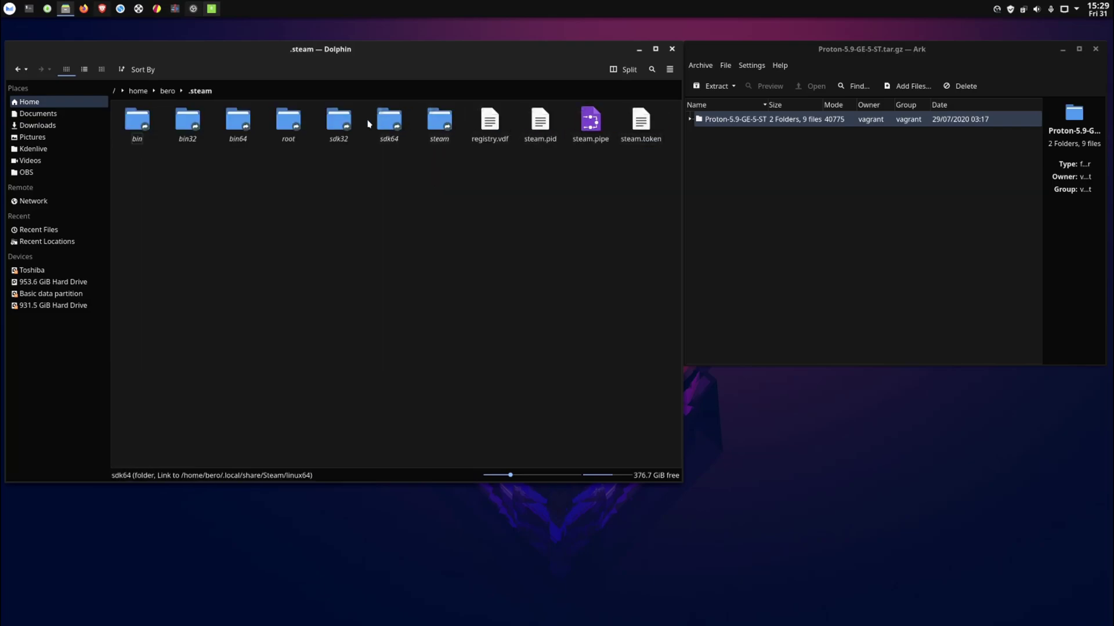
left_click(287, 122)
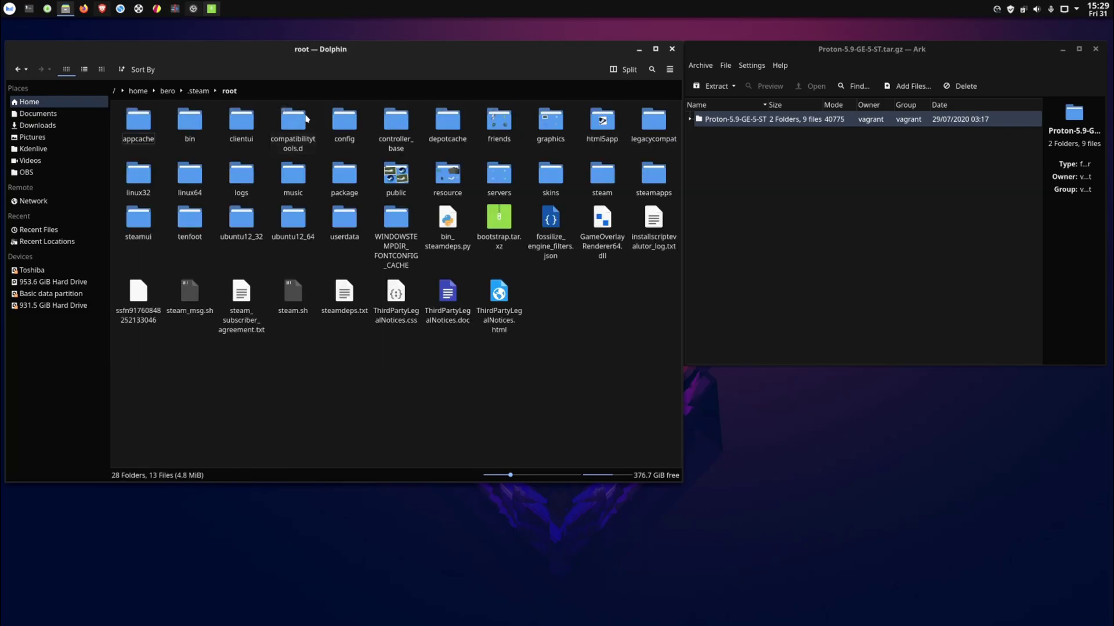
right_click(326, 348)
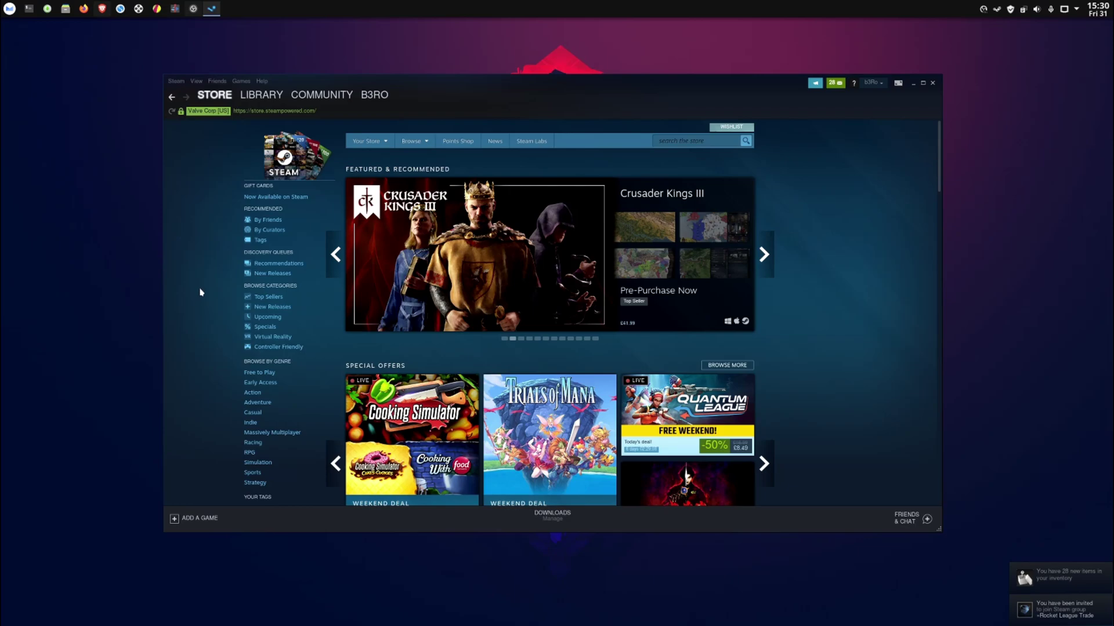
left_click(261, 95)
scroll(261, 410, "down", 2)
scroll(262, 410, "down", 3)
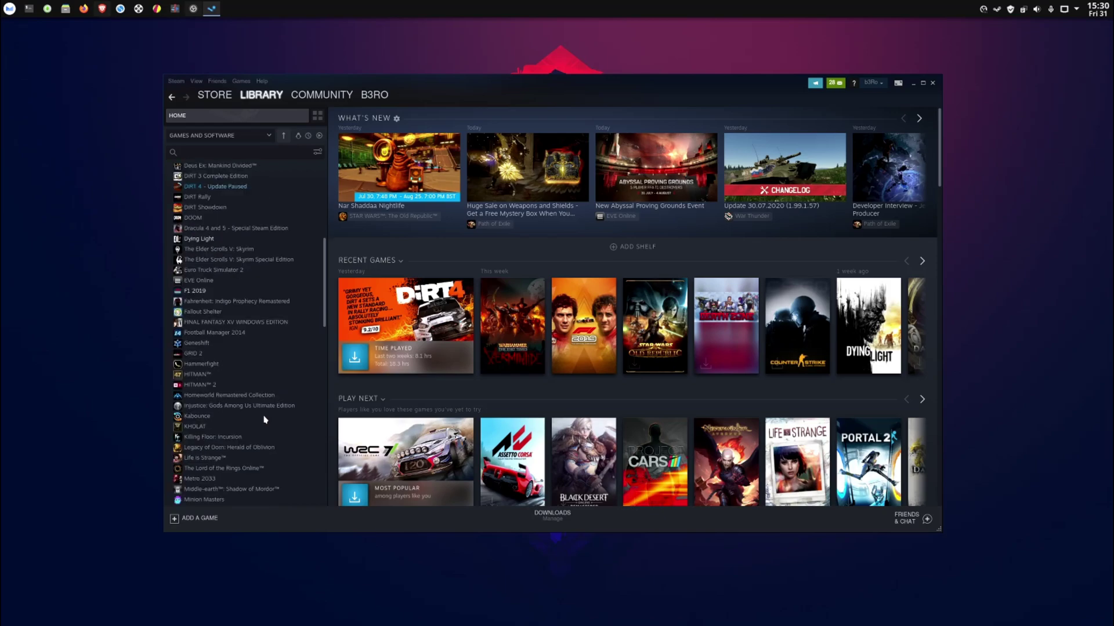
Step: In F1 2019's Properties, enable the forced compatibility tool option and pick Proton-5.9-GE-5-ST
right_click(228, 293)
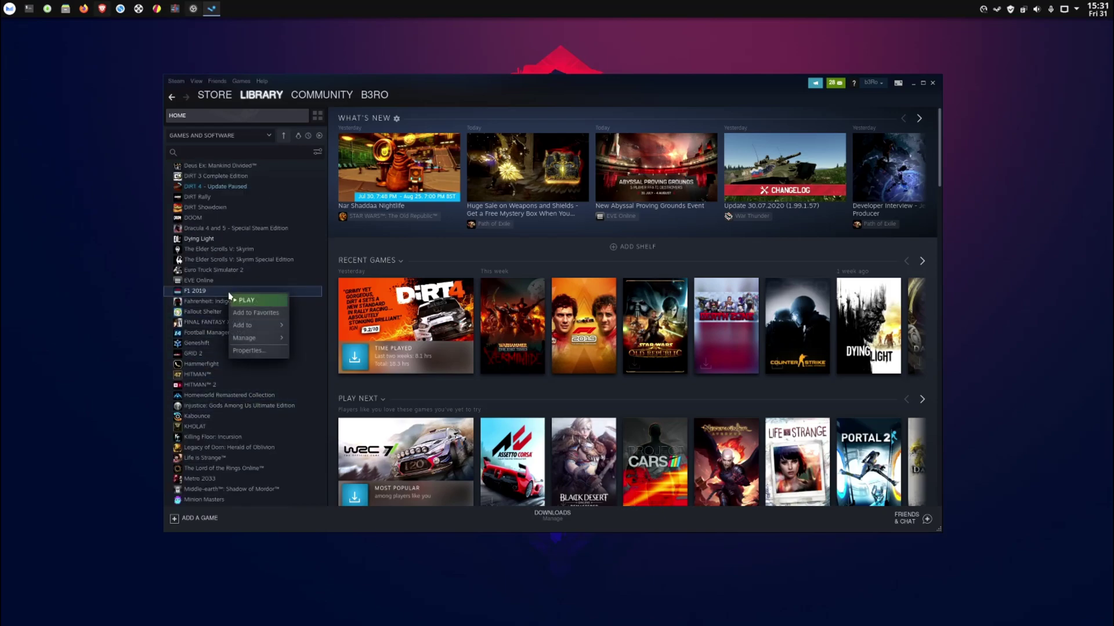
left_click(258, 353)
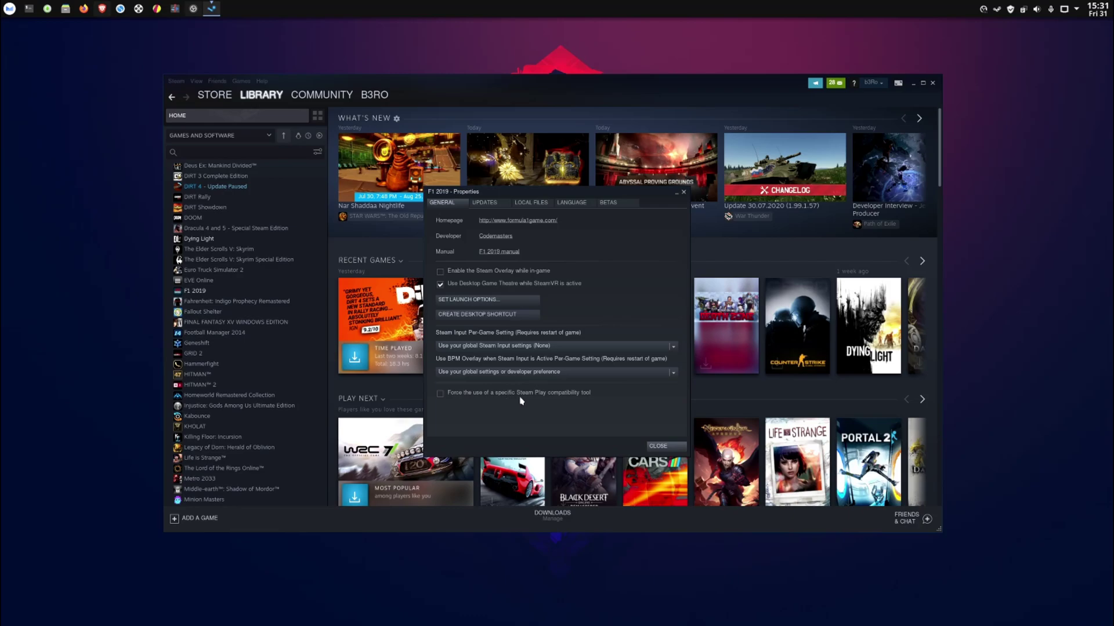
left_click(441, 392)
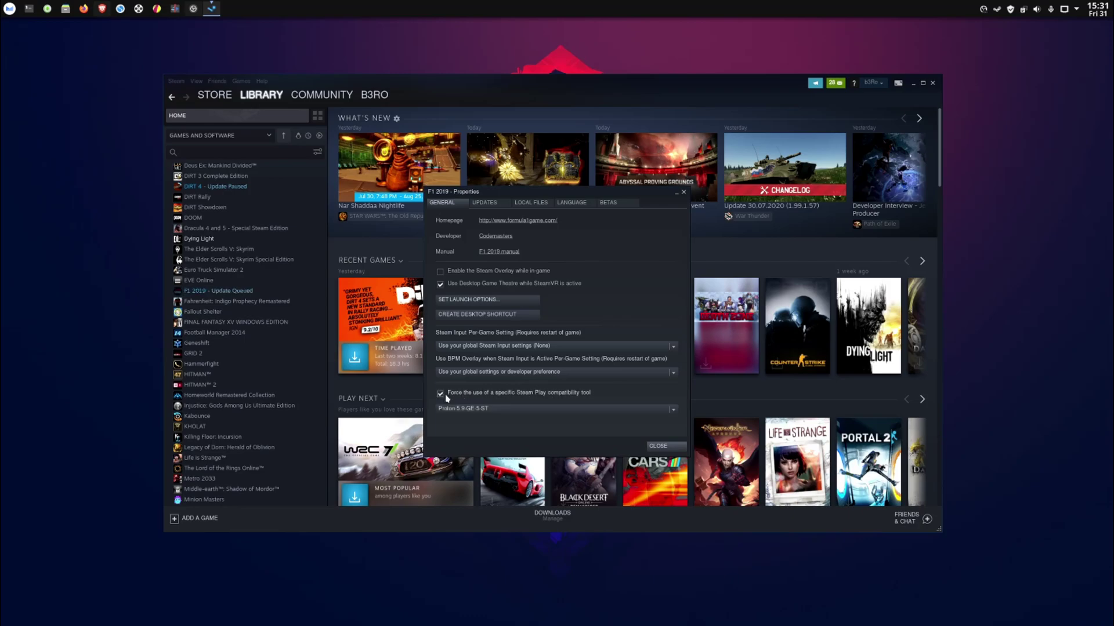
left_click(673, 409)
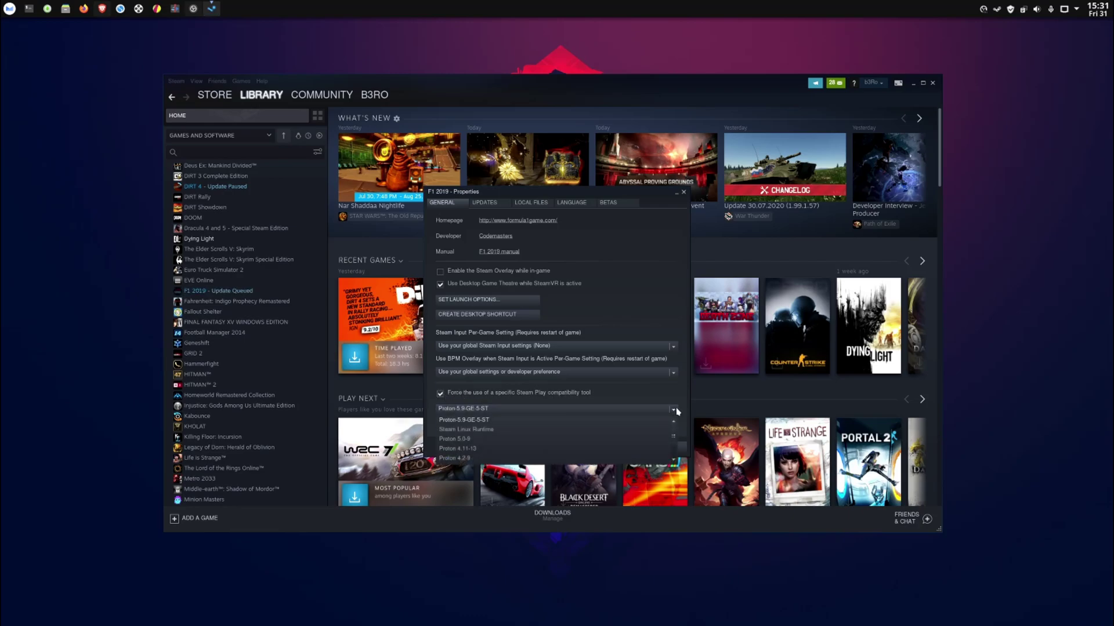
left_click(484, 424)
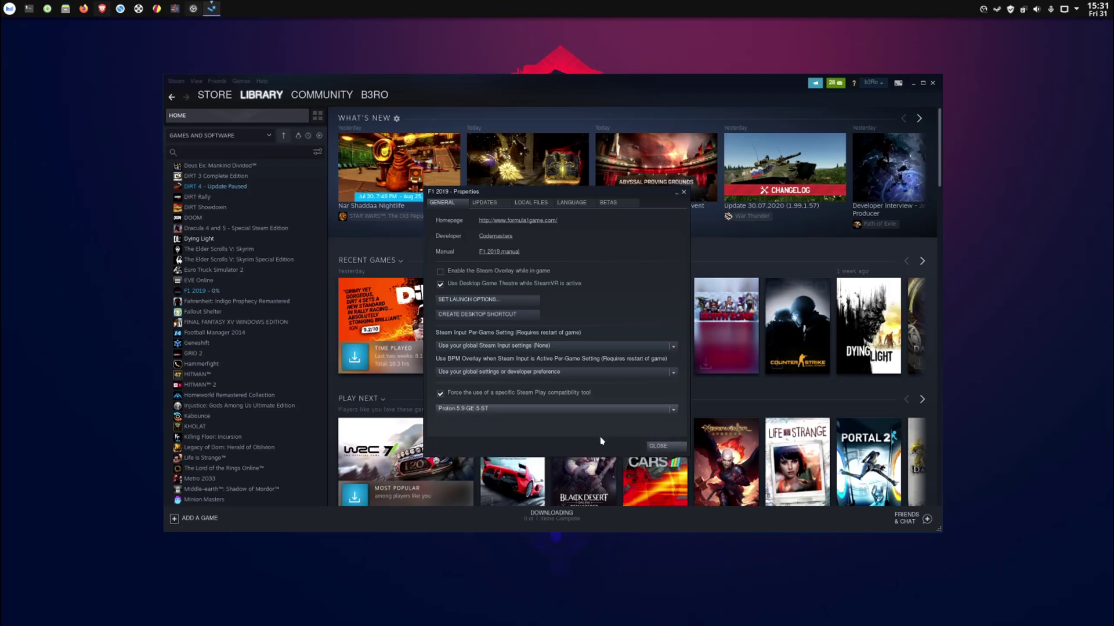
left_click(653, 446)
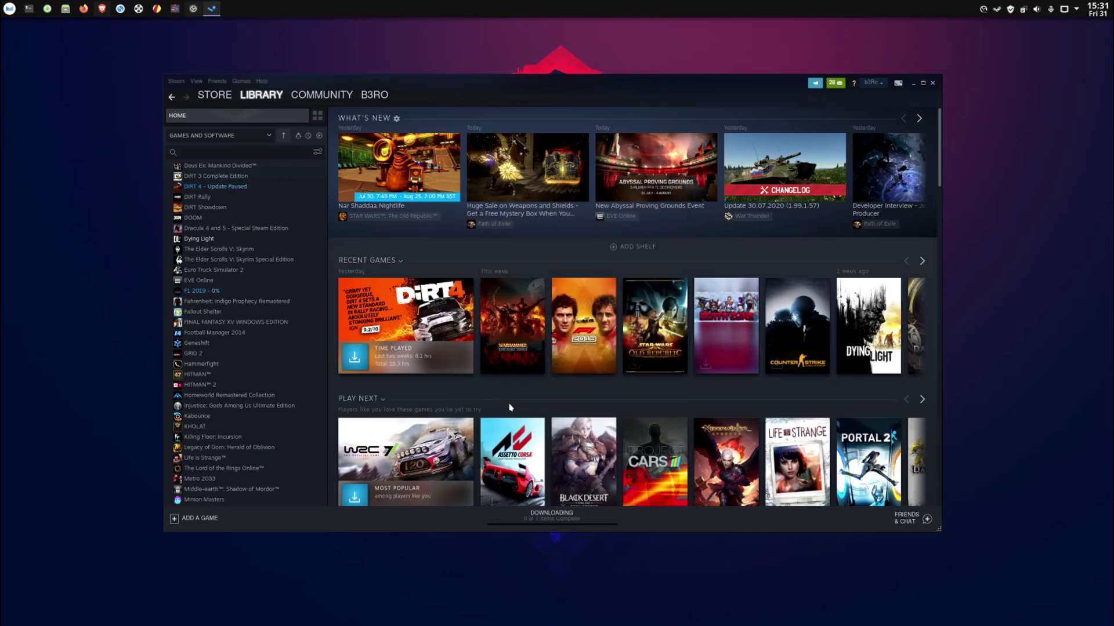